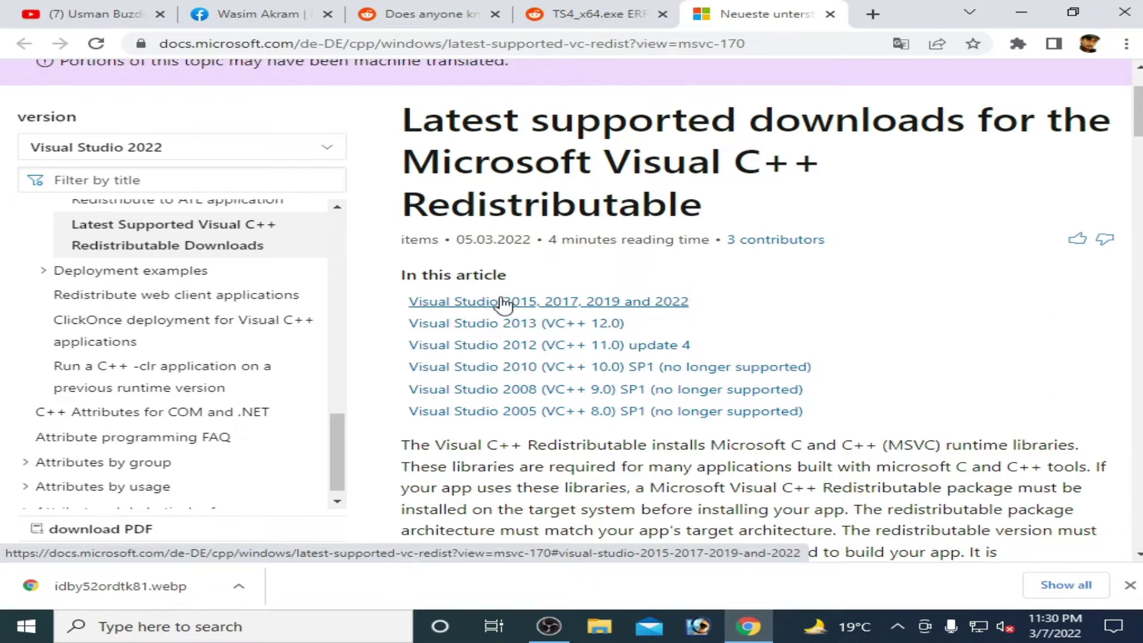
Step: Download the x86 vc_redist installer from the Visual Studio 2015, 2017, 2019 and 2022 section of Microsoft Docs
click(612, 303)
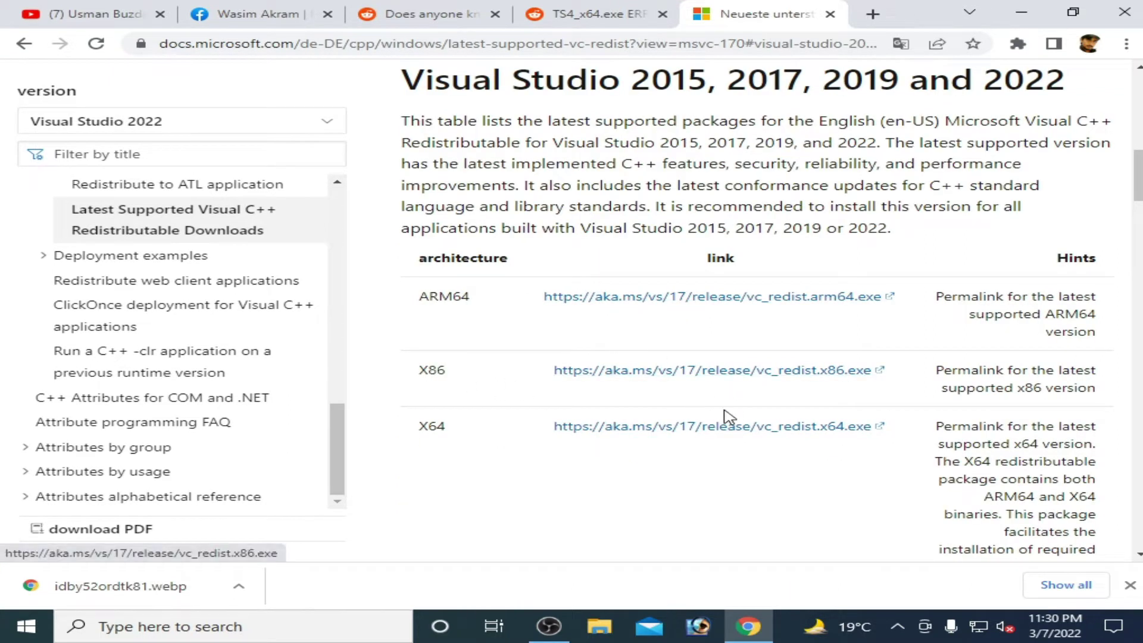
click(725, 376)
click(24, 44)
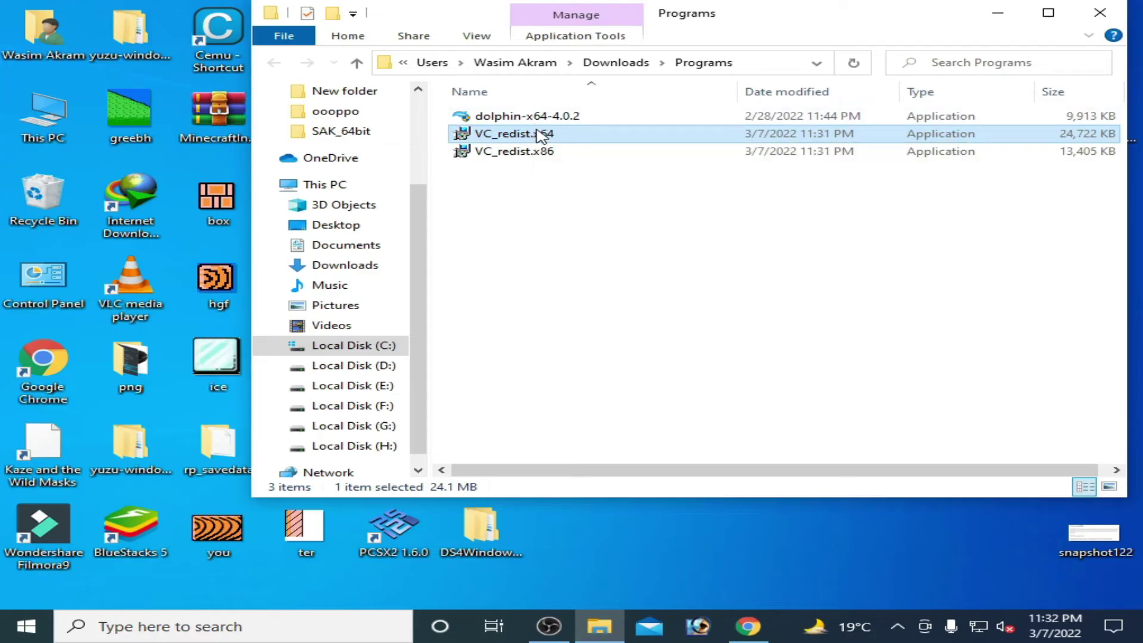
Step: Run VC_redist.x64, accept the license terms, and install the x64 redistributable 14.31.31103
right_click(535, 134)
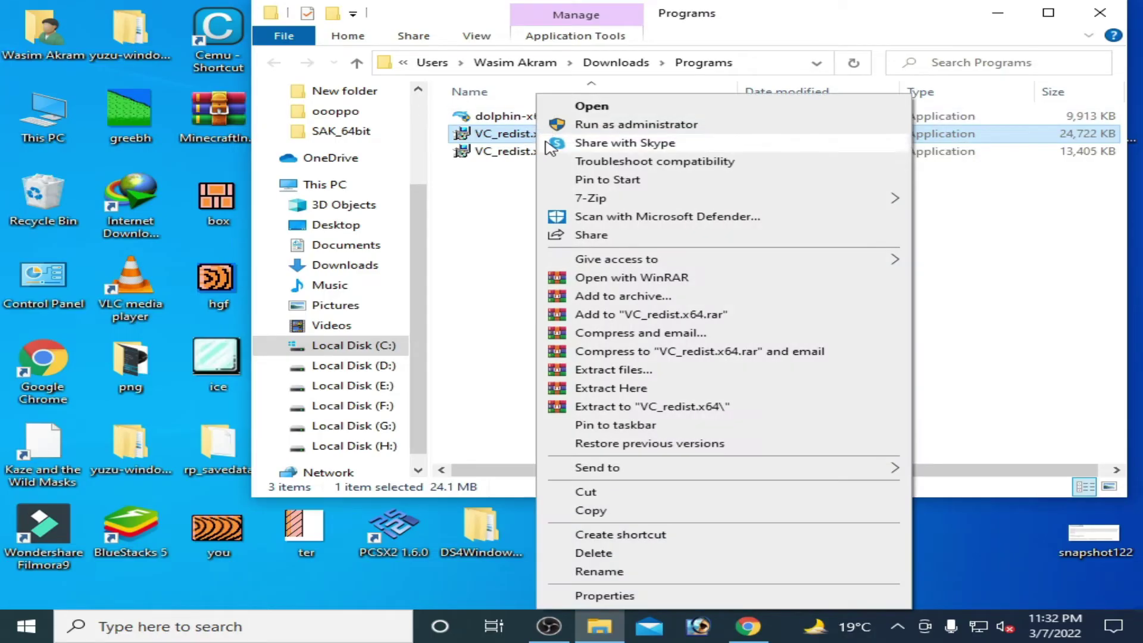
click(591, 108)
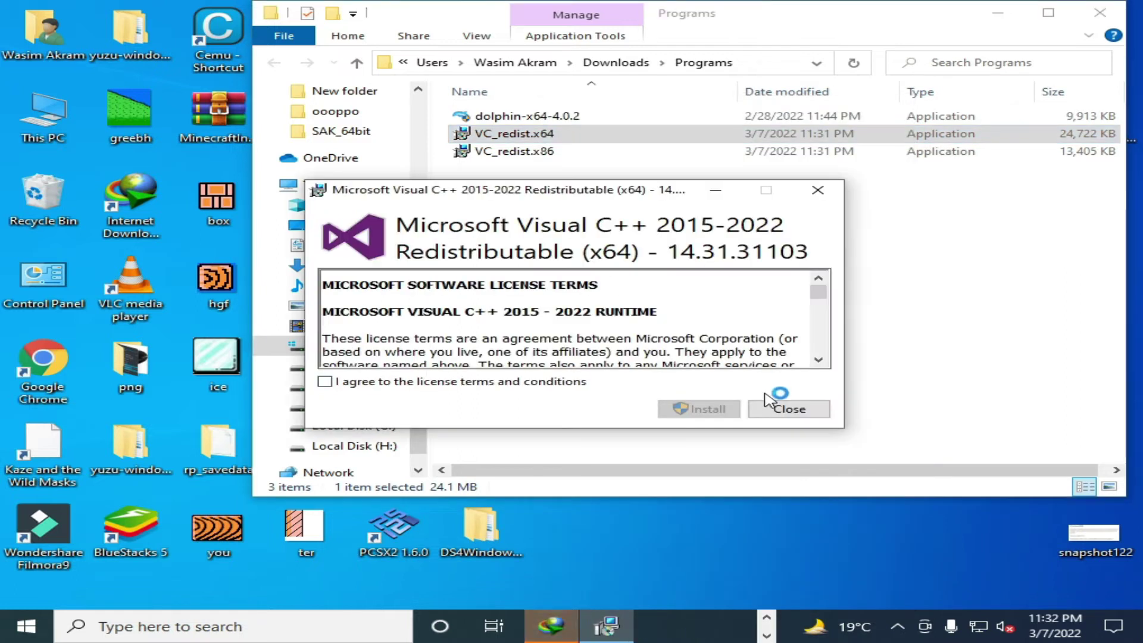
click(325, 381)
click(702, 411)
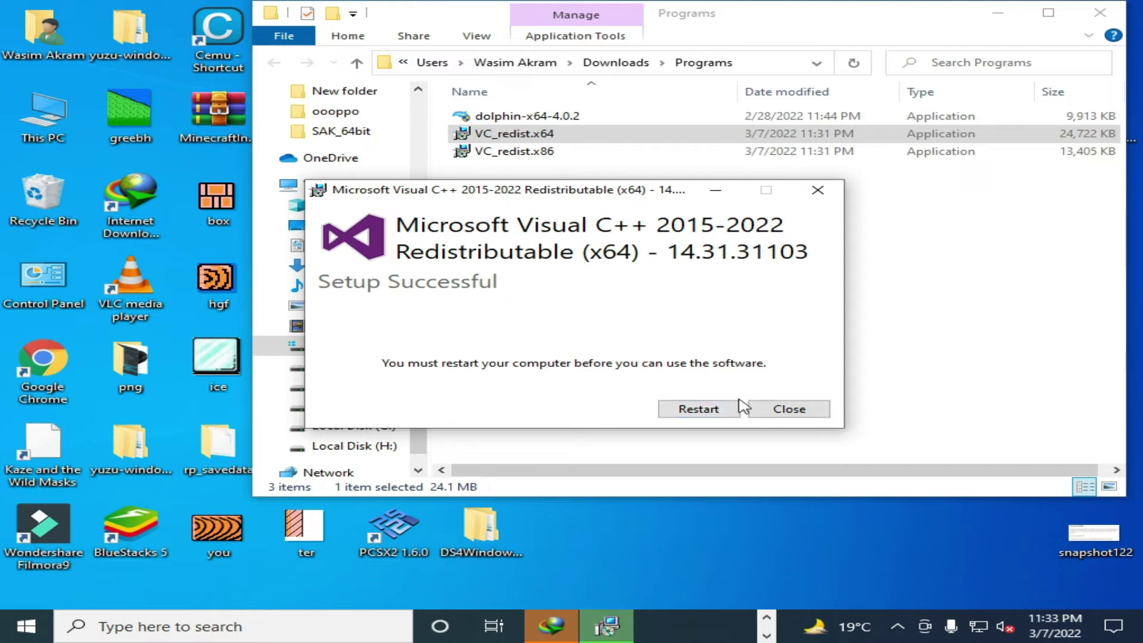
Step: Close the finished x64 setup, decline the IDM registration prompt, and launch VC_redist.x86
click(798, 411)
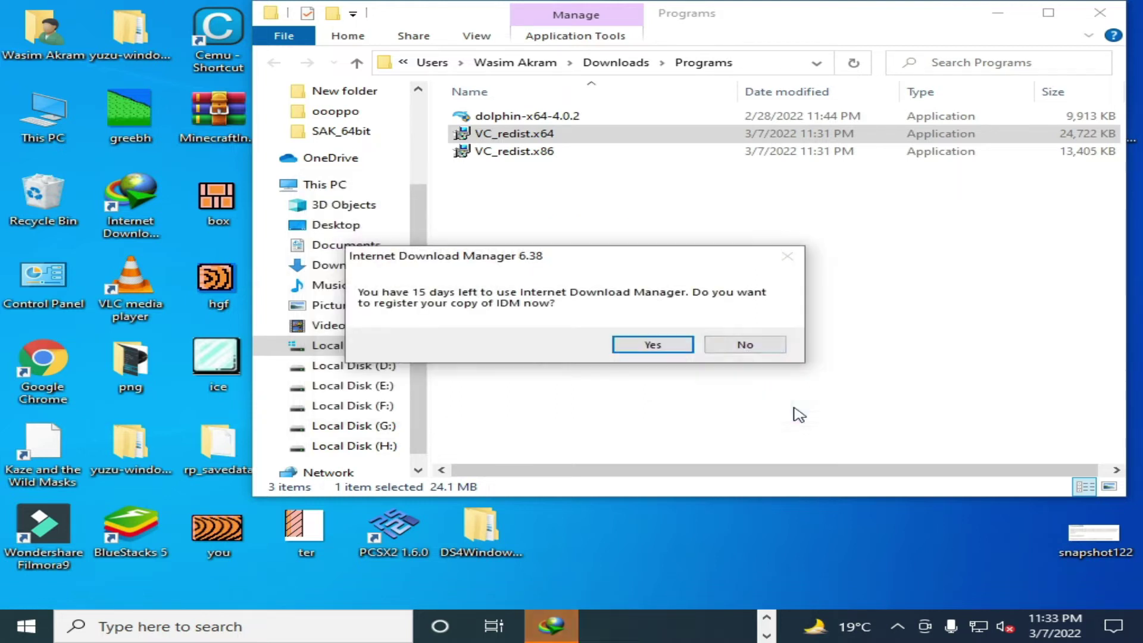
click(752, 345)
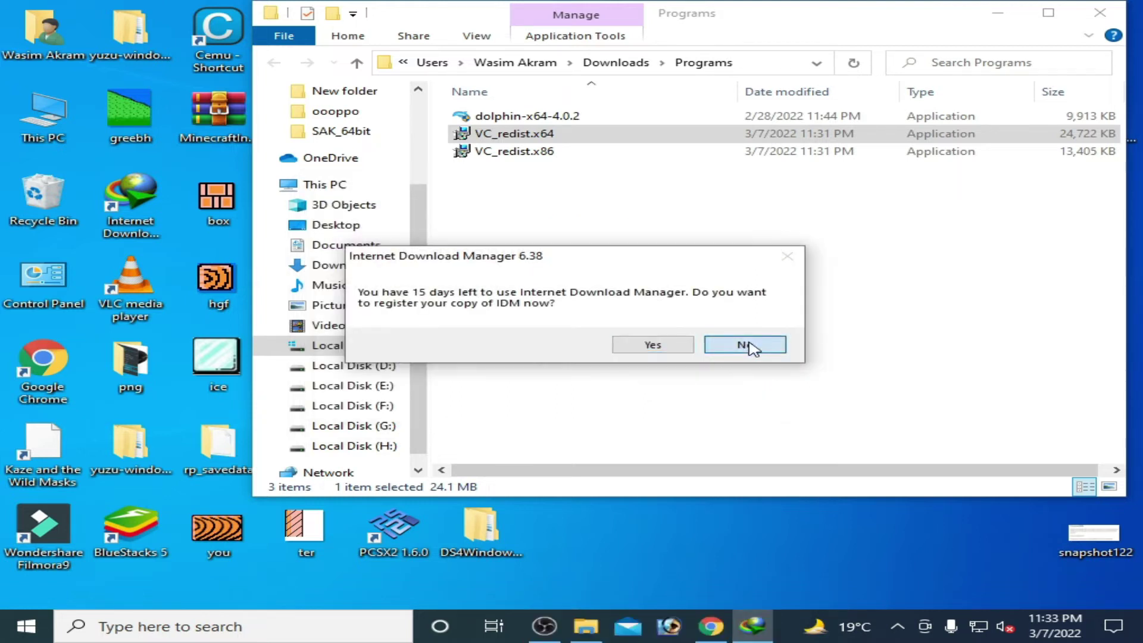
click(525, 152)
right_click(525, 152)
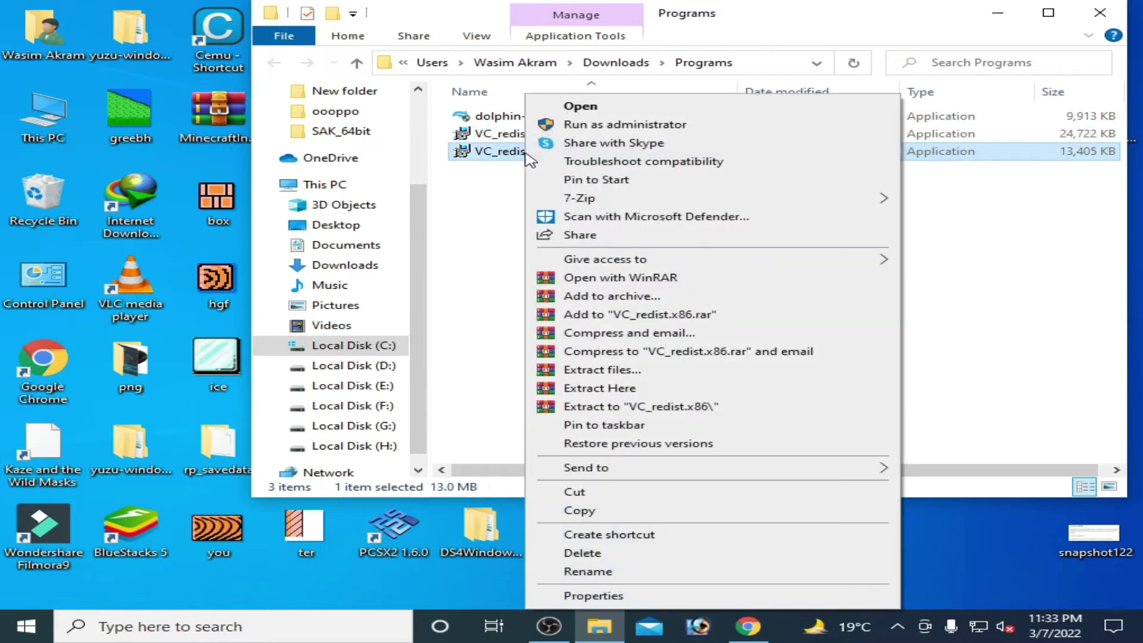
click(580, 107)
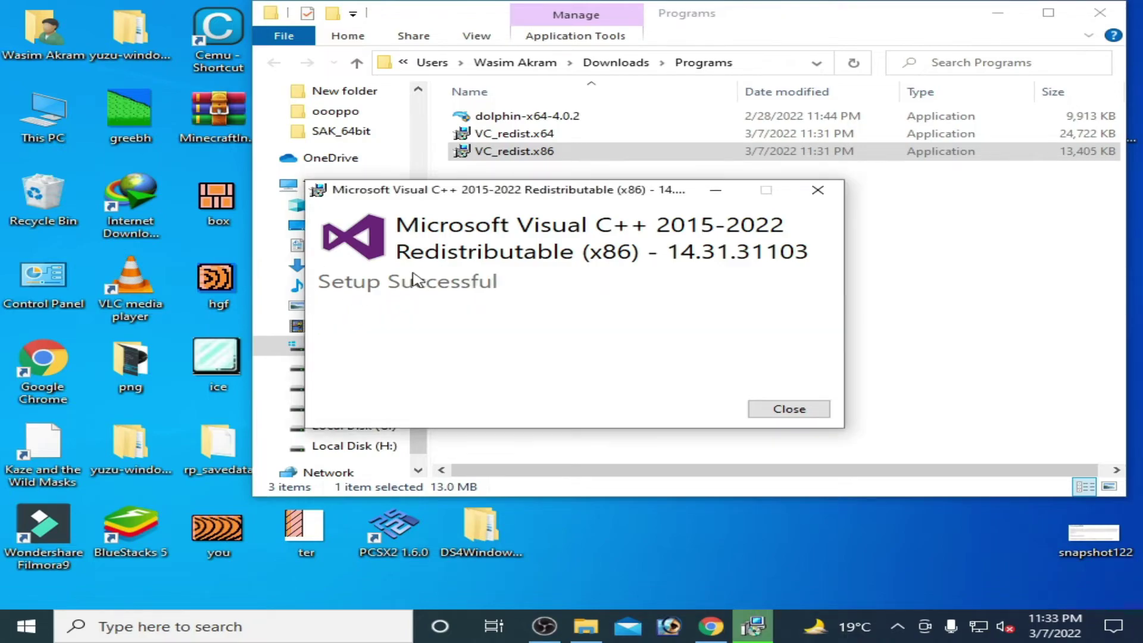
click(798, 410)
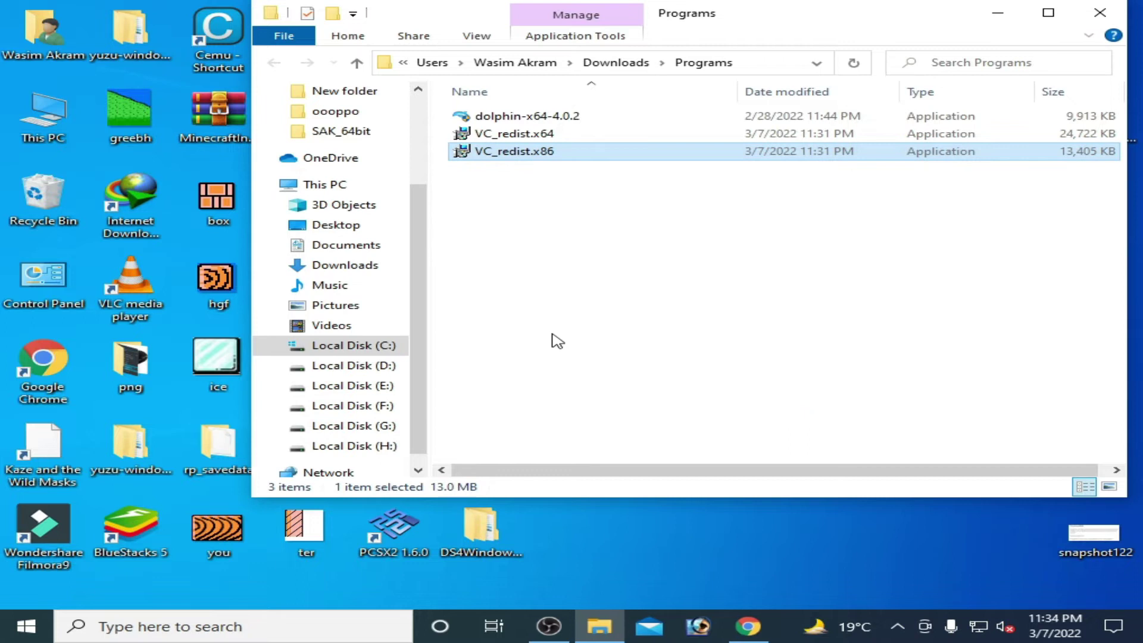
click(26, 627)
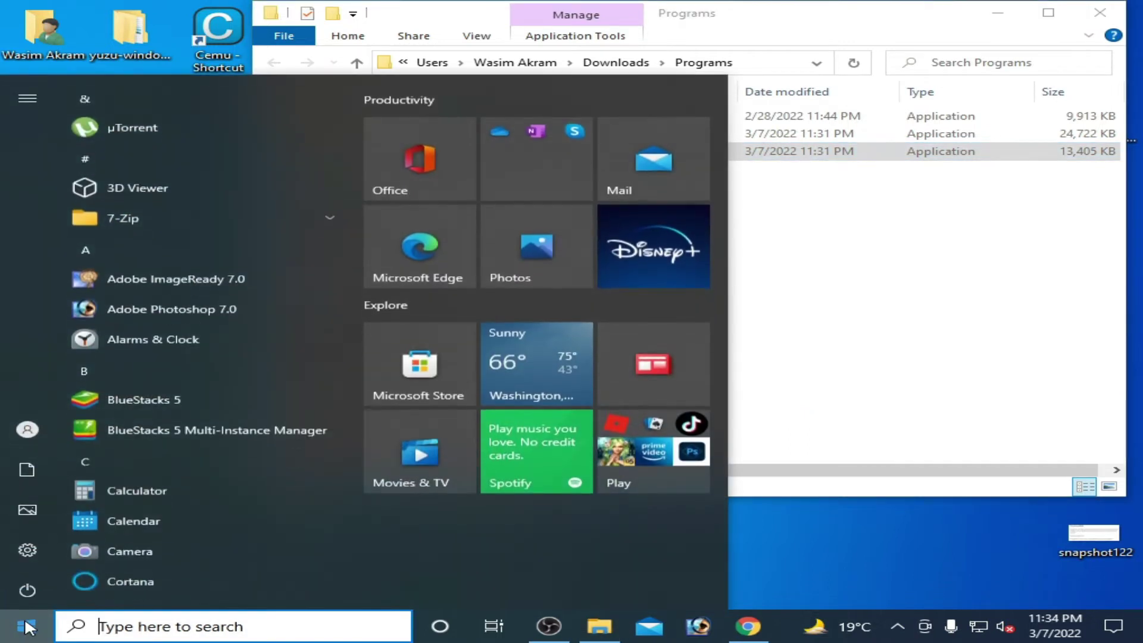
click(27, 593)
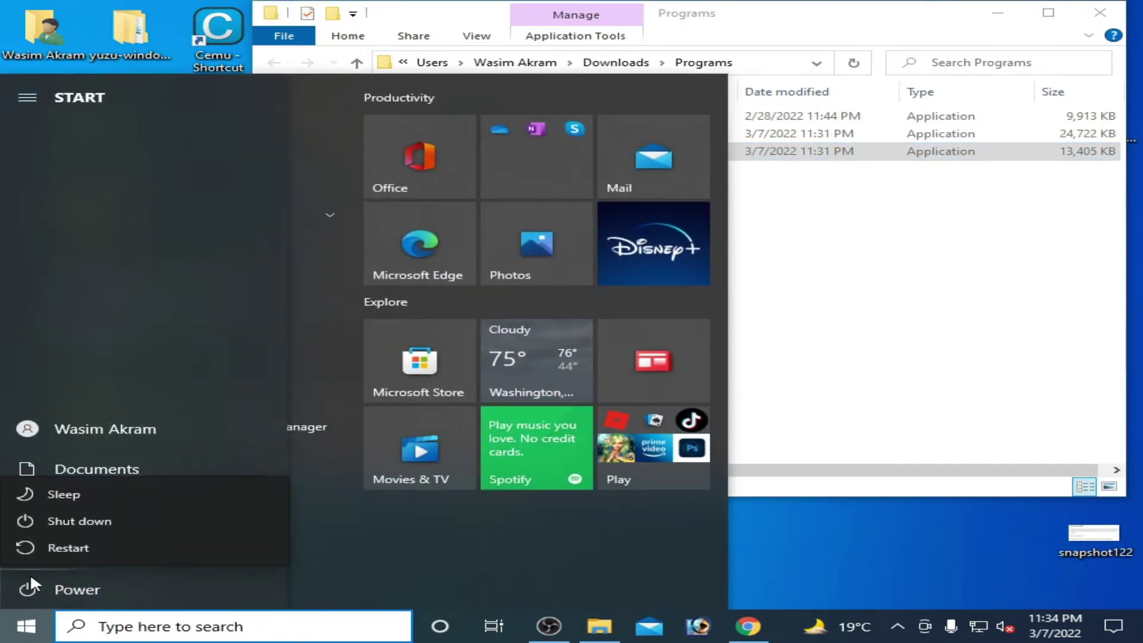
click(786, 299)
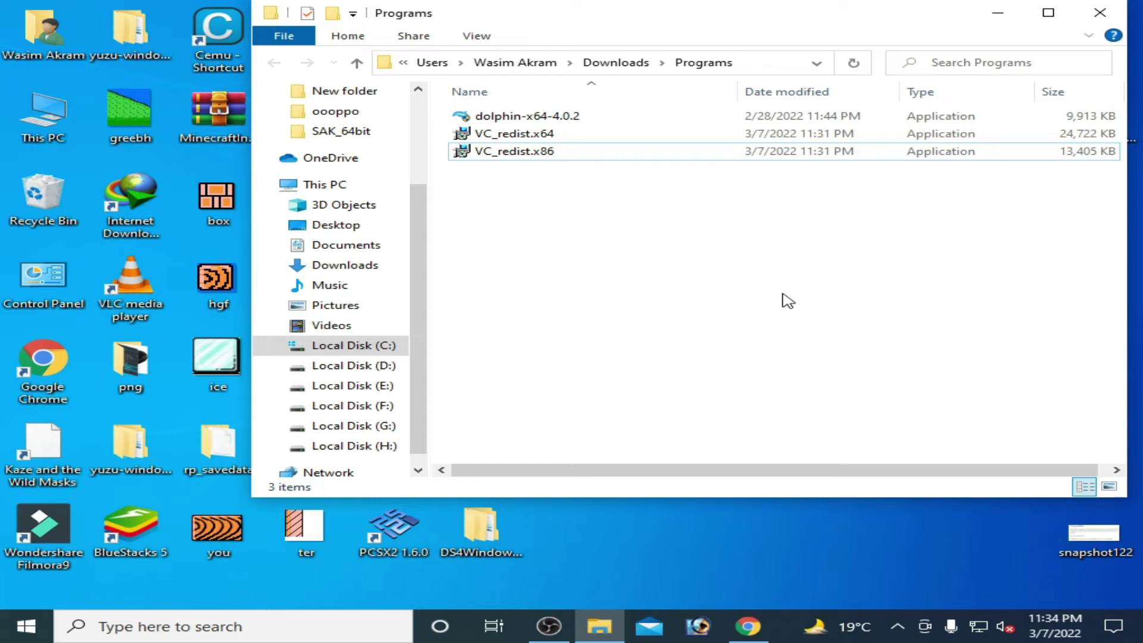
click(195, 627)
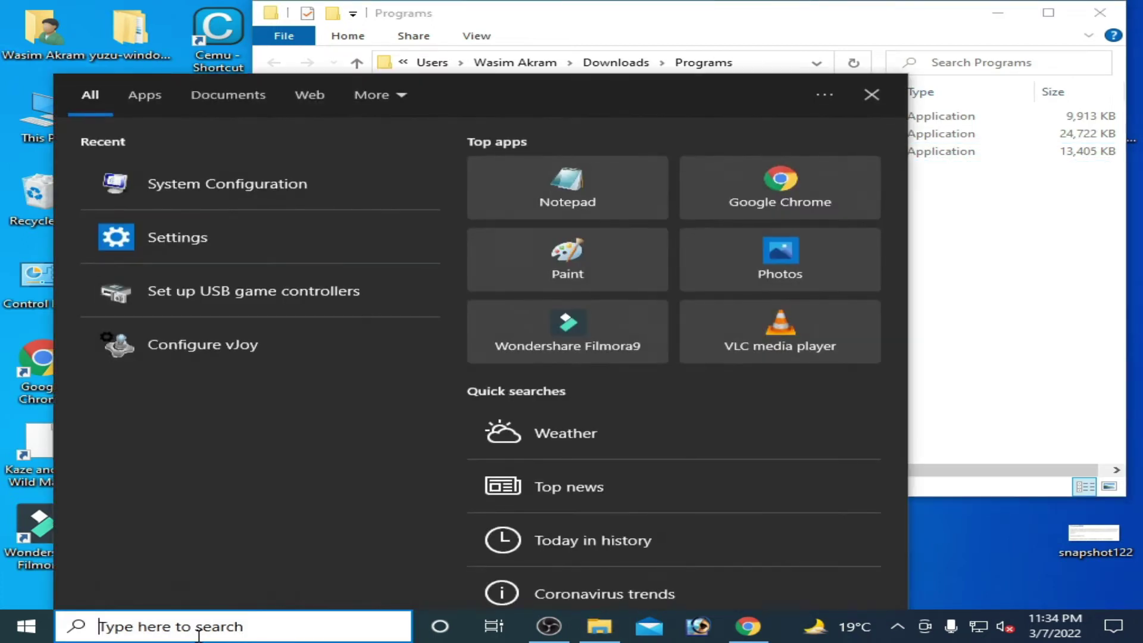
text(sett)
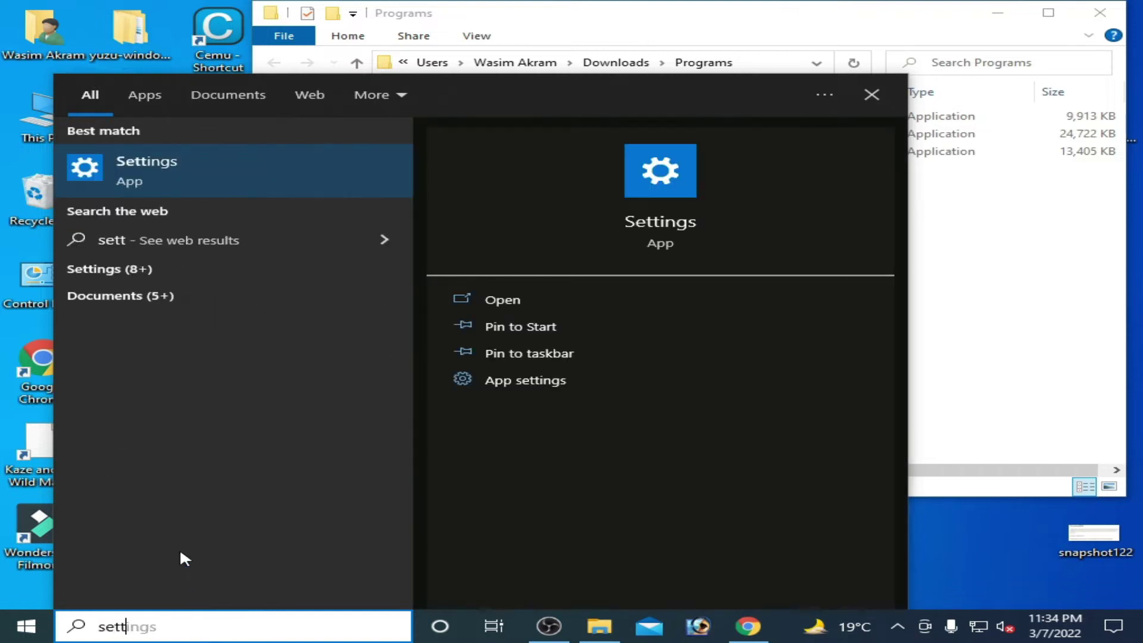
click(141, 168)
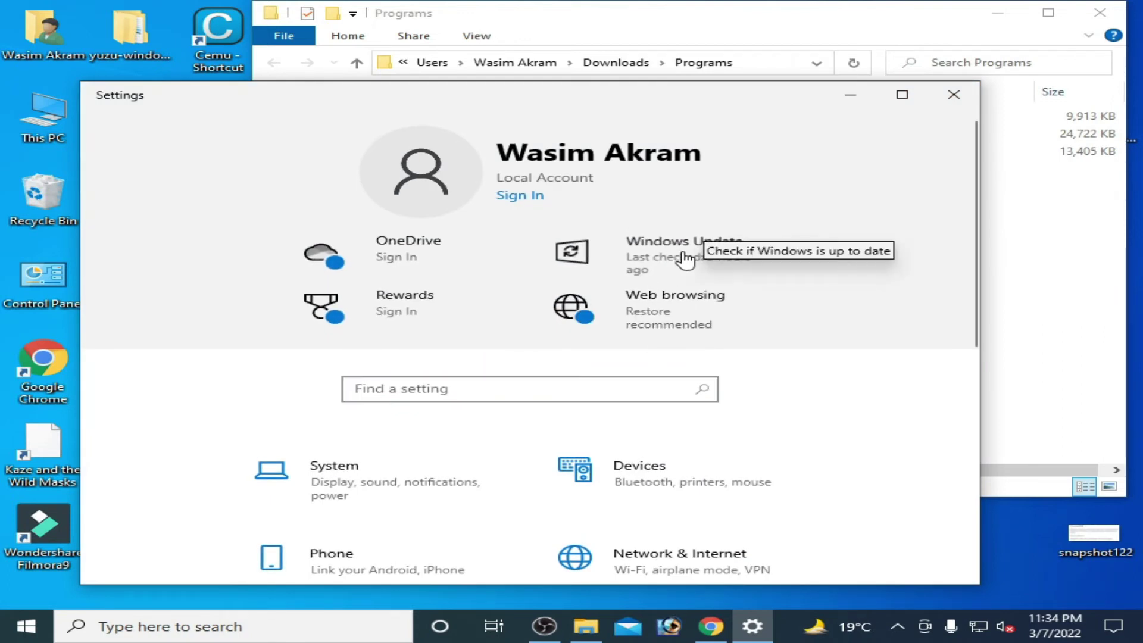
click(684, 258)
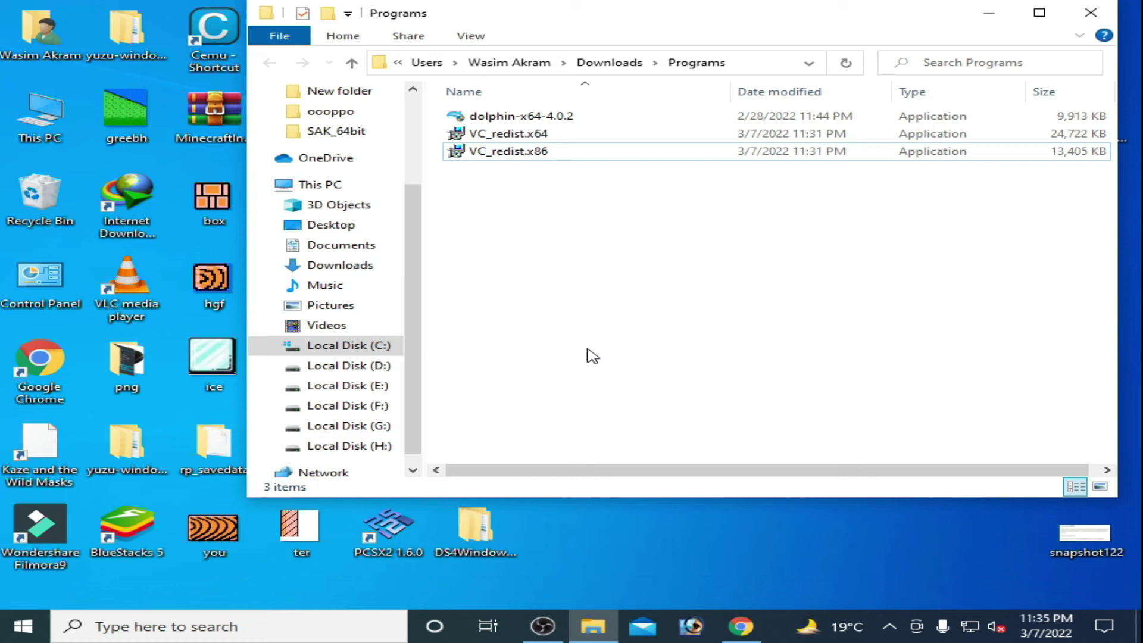
Step: Extract the aio210 archive on Local Disk (F:) to the 'aio210\' folder
double_click(40, 112)
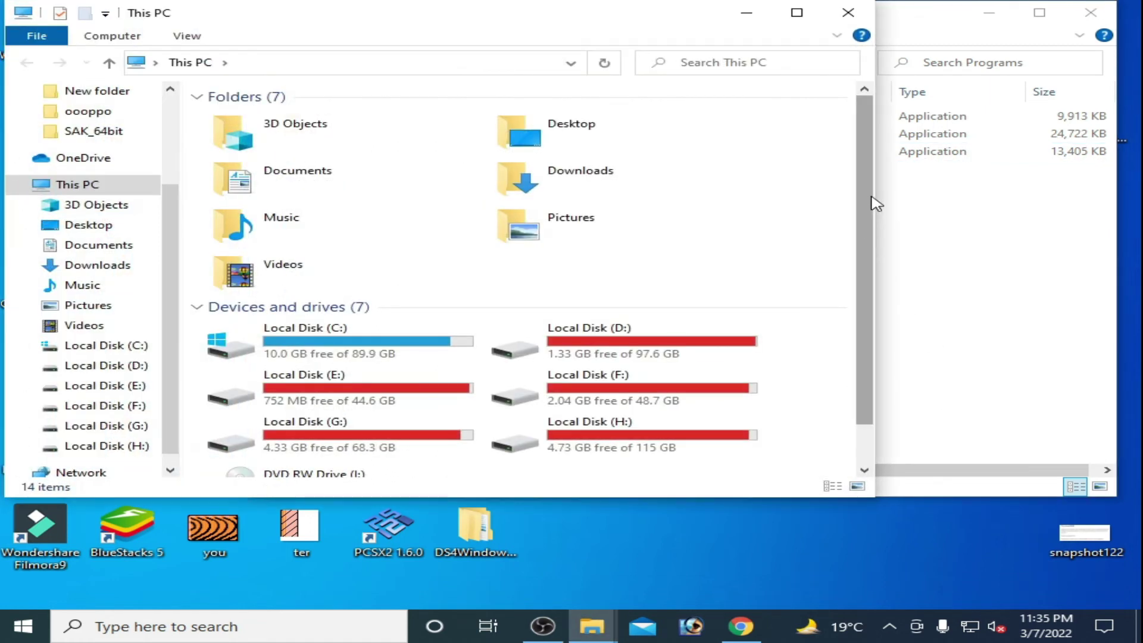
scroll(875, 215, down, 2)
double_click(667, 355)
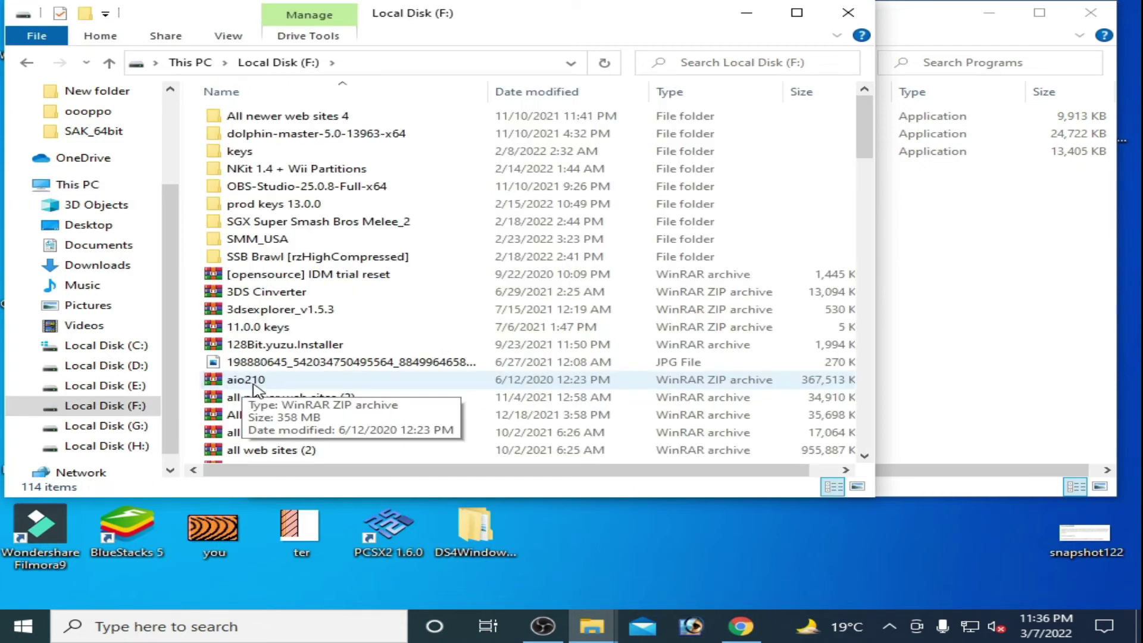
click(254, 385)
right_click(251, 384)
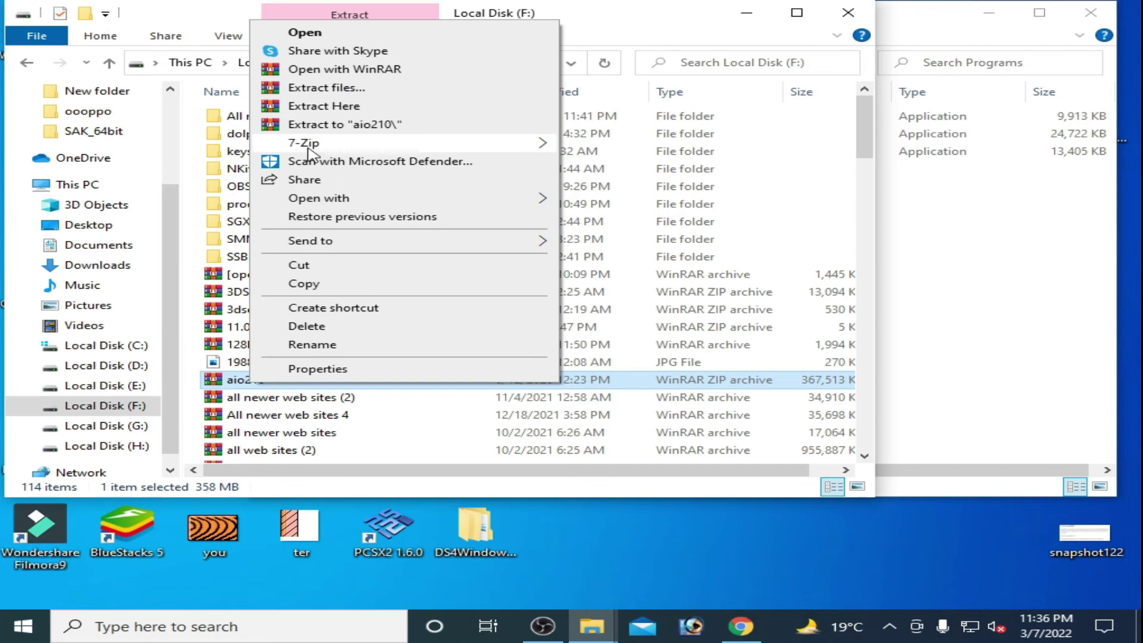
click(329, 125)
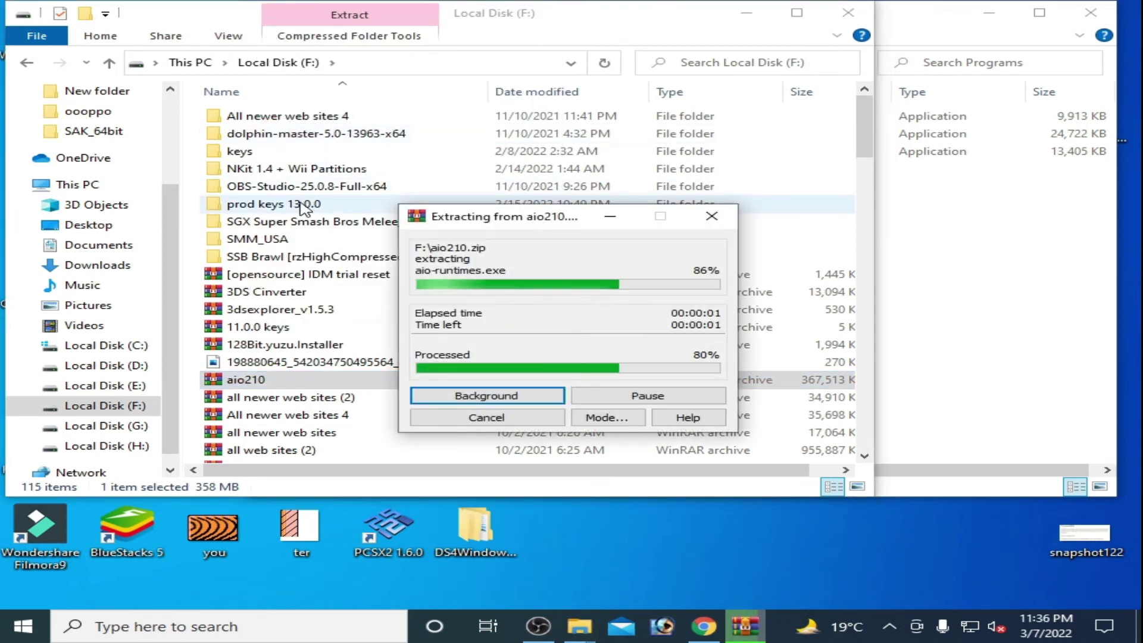
Step: Open the extracted aio210 > svcpack folder and select the aio-runtimes installer
double_click(294, 178)
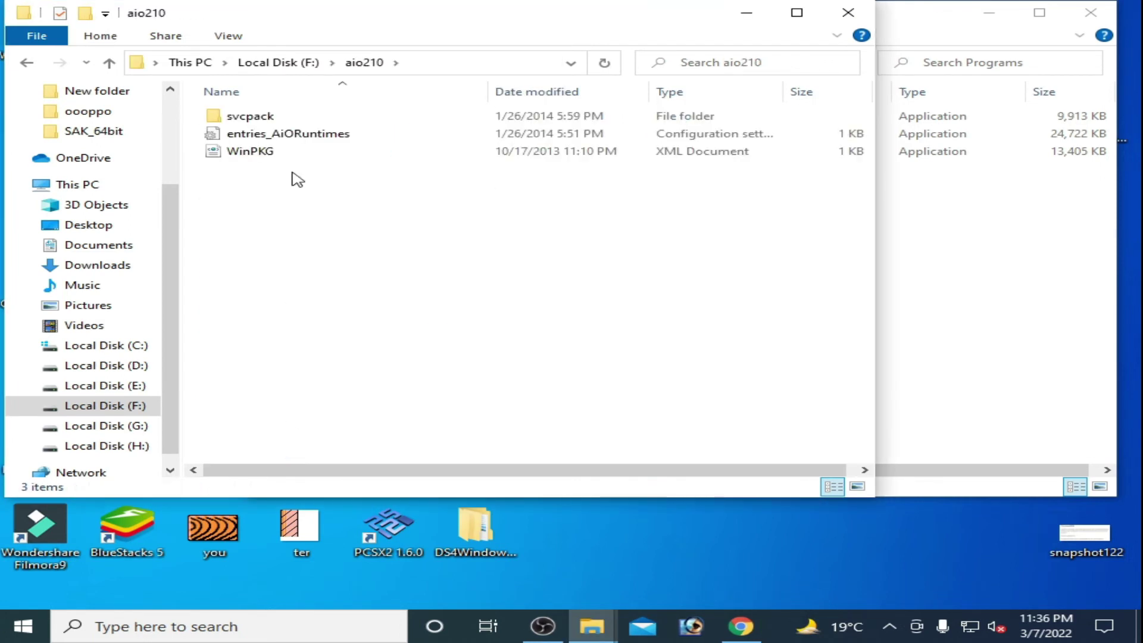
double_click(250, 117)
double_click(256, 118)
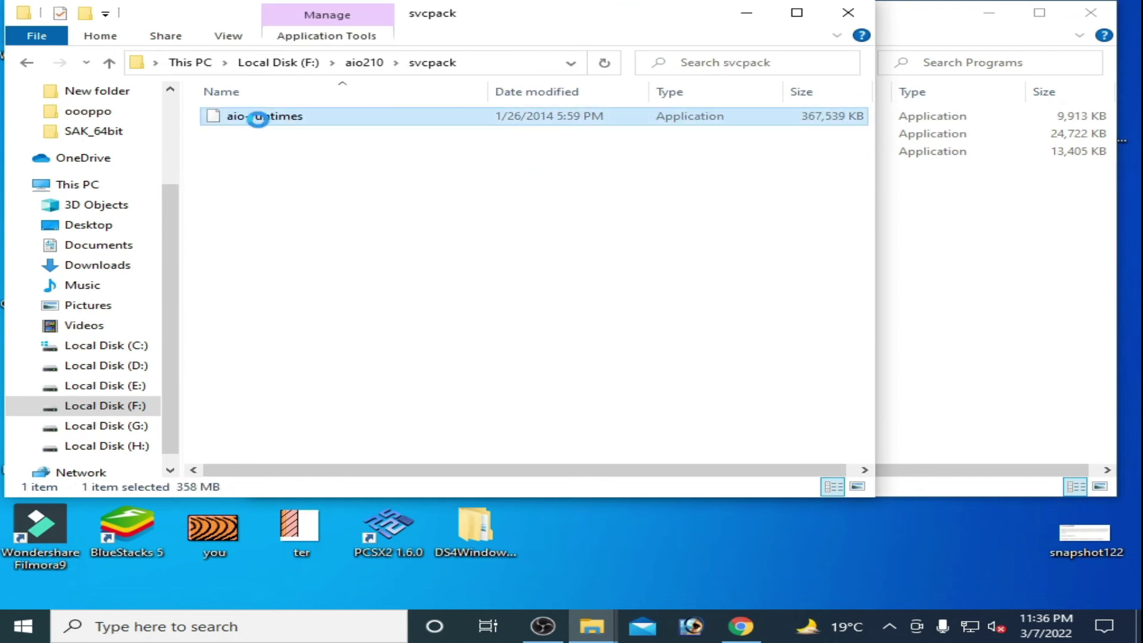
right_click(258, 117)
Step: Run aio-runtimes as administrator, start the WinPKG install, and minimize the svcpack window
click(296, 146)
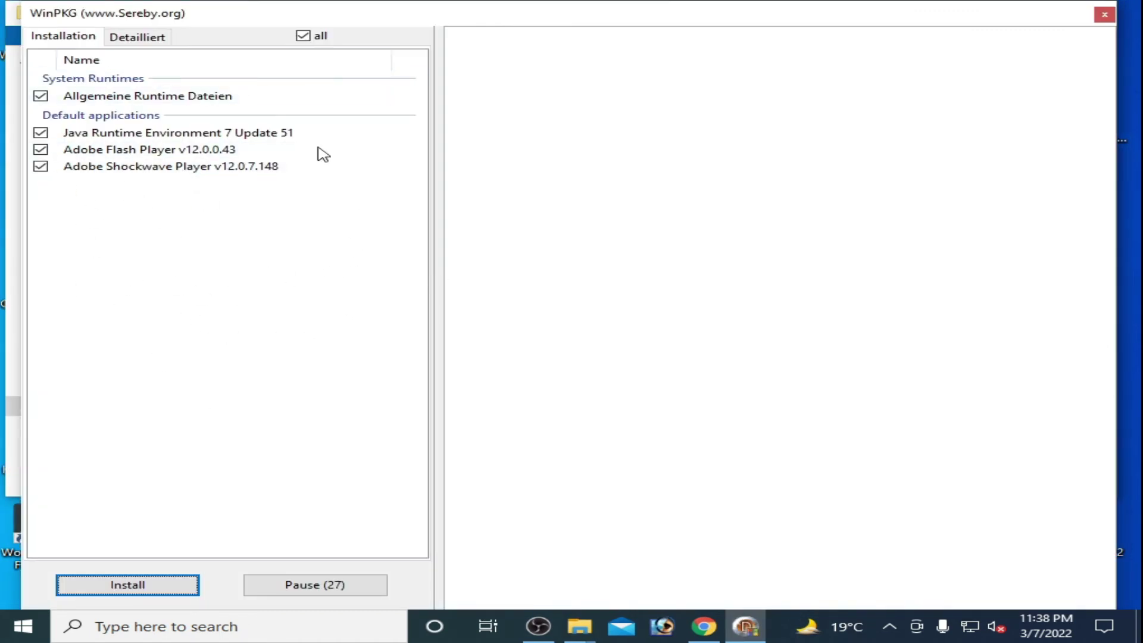
click(139, 589)
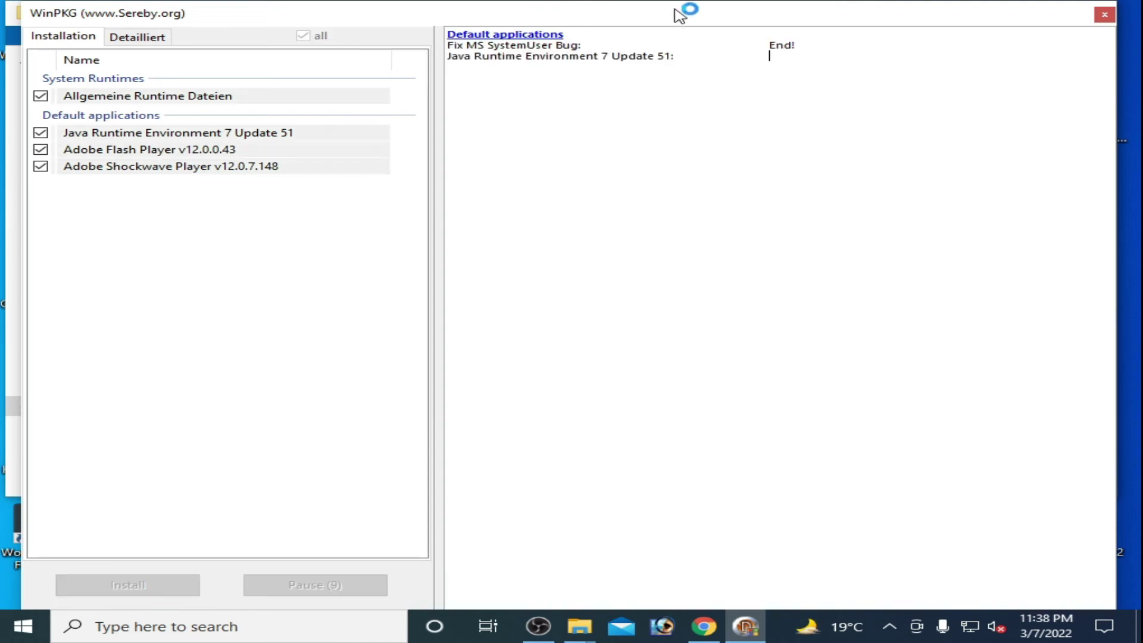
drag(681, 13, 720, 326)
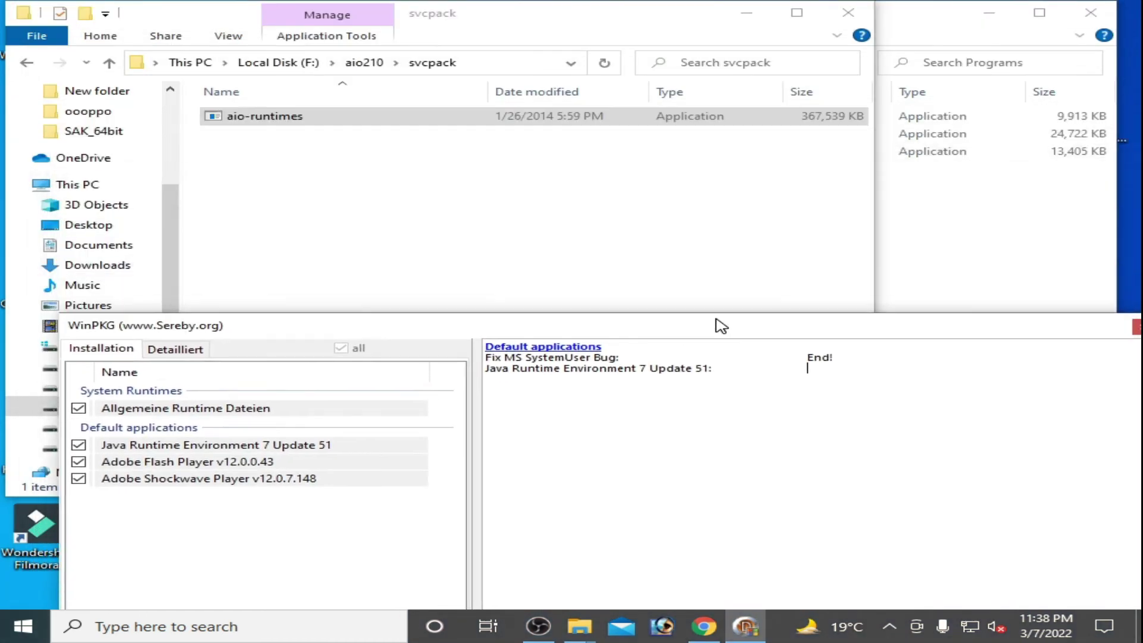
click(744, 7)
click(746, 12)
Step: Open Control Panel's Uninstall a program list and scroll to the Visual C++ 2015-2022 x64/x86 entries
click(974, 24)
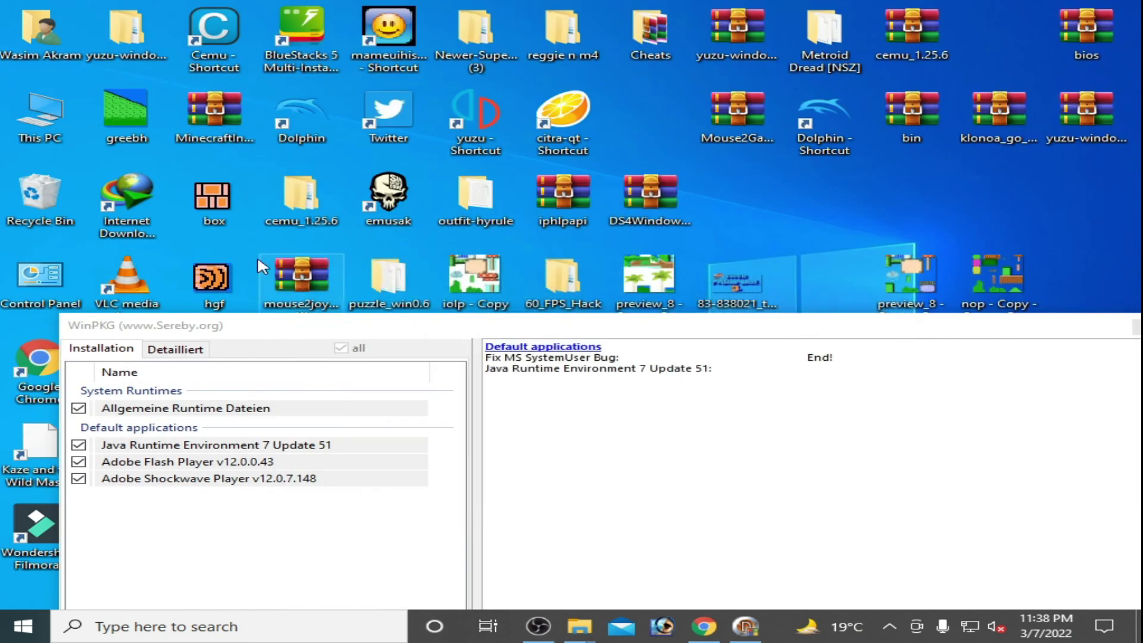
double_click(50, 295)
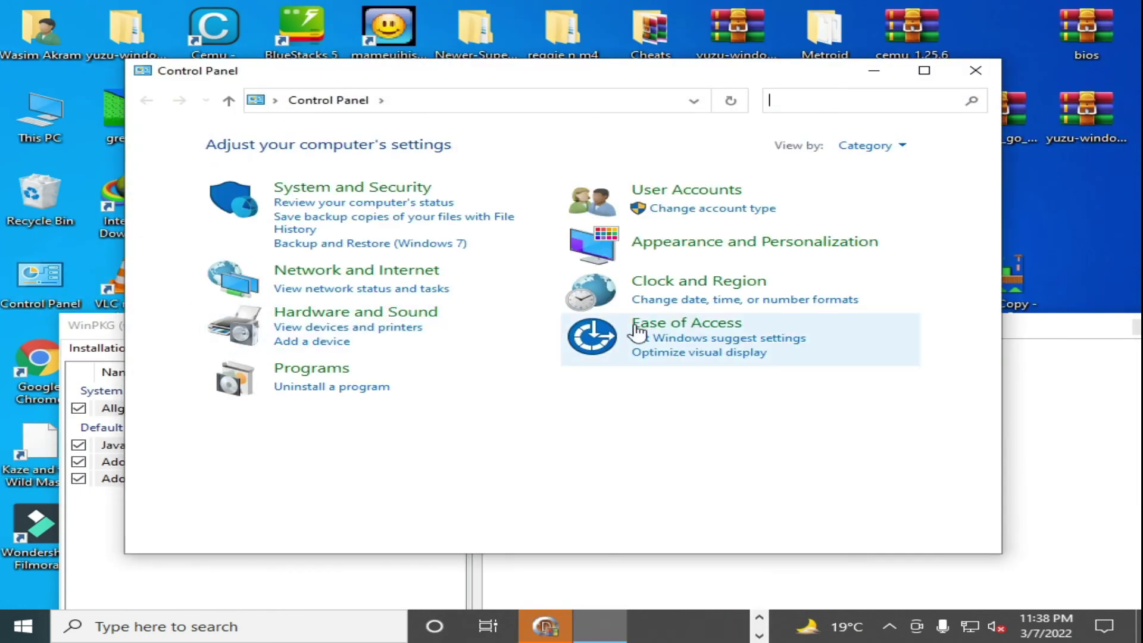
click(344, 390)
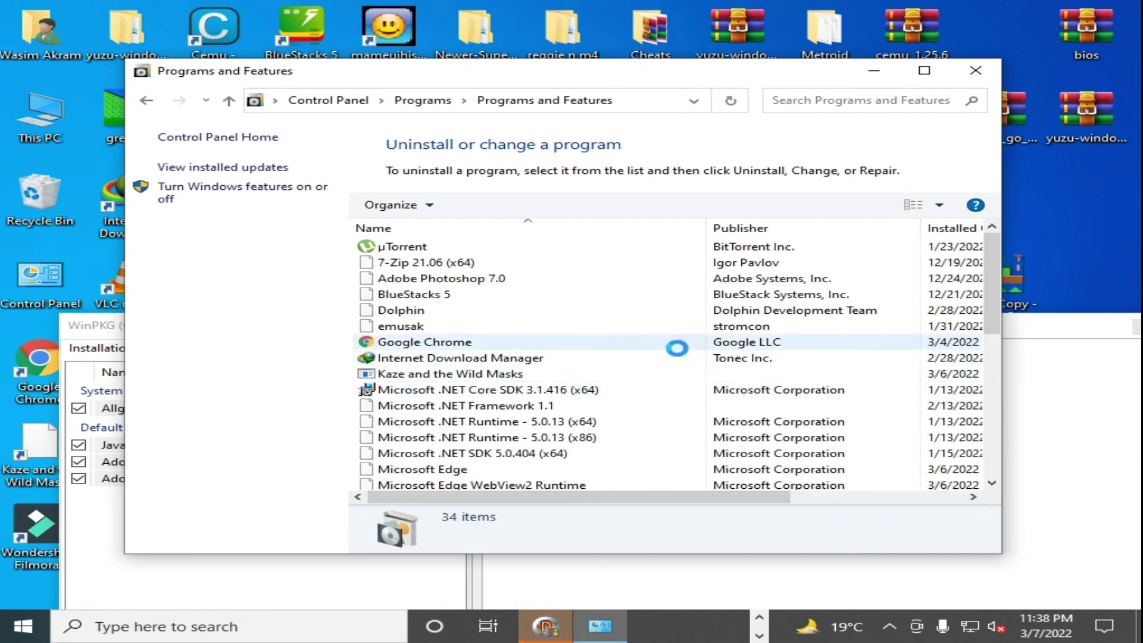
scroll(996, 266, down, 3)
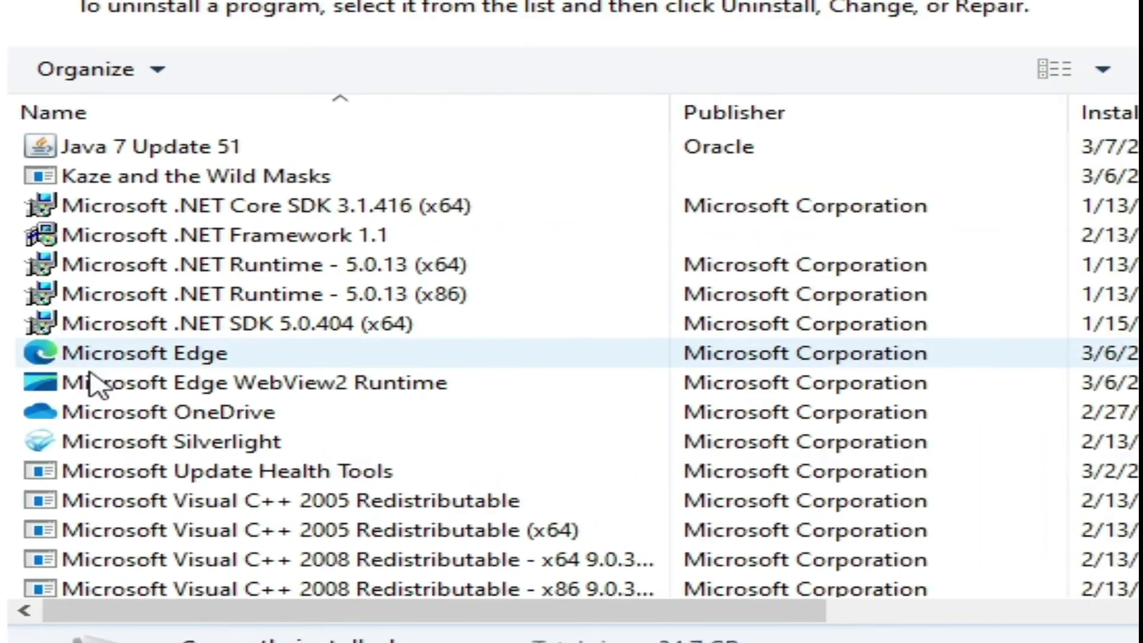
scroll(128, 388, down, 3)
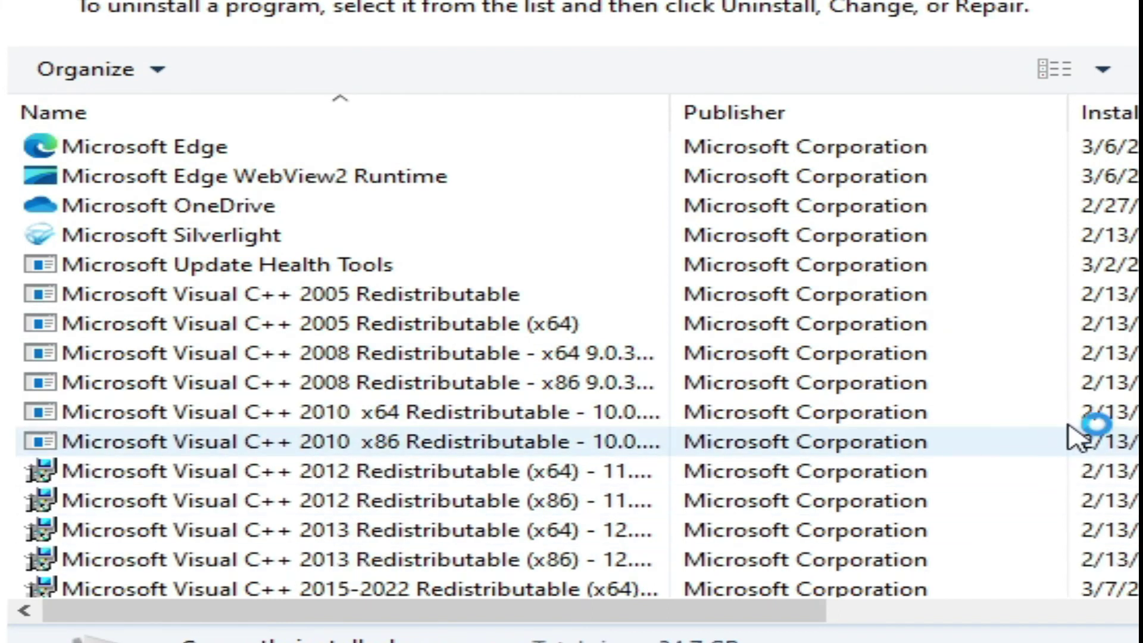
scroll(333, 363, down, 1)
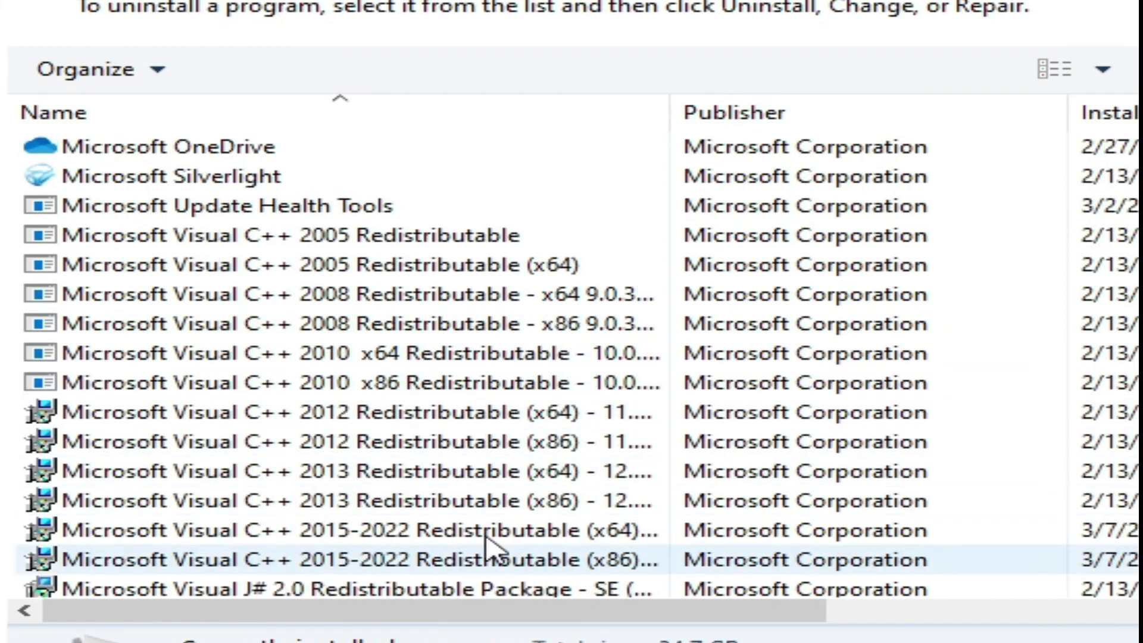